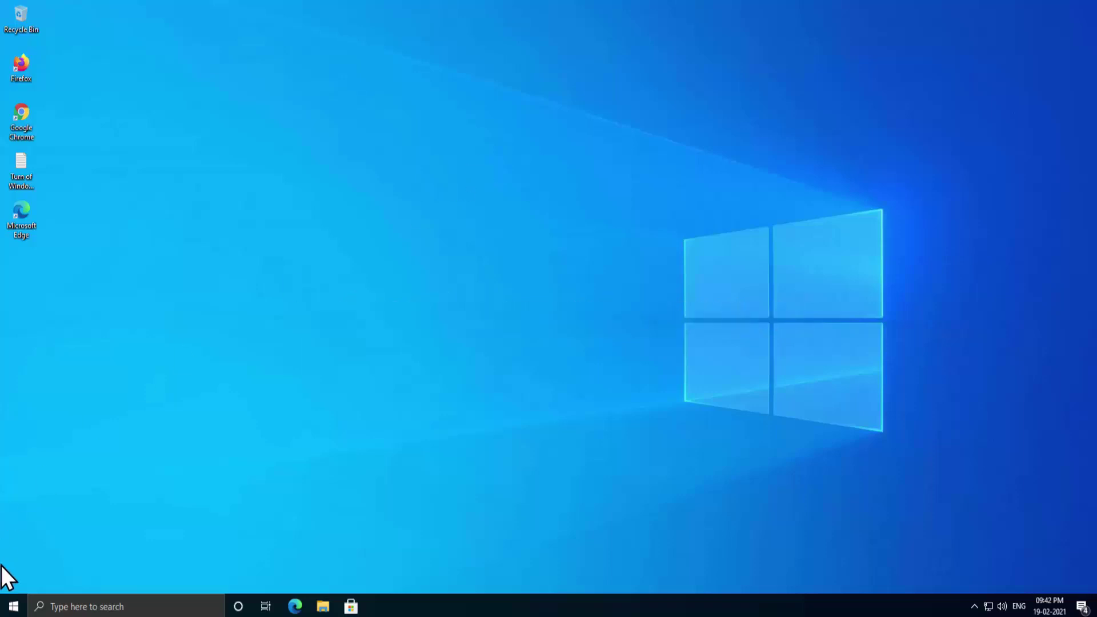
Reach Accounts > Sign-in options from the Start menu's Settings
click(13, 607)
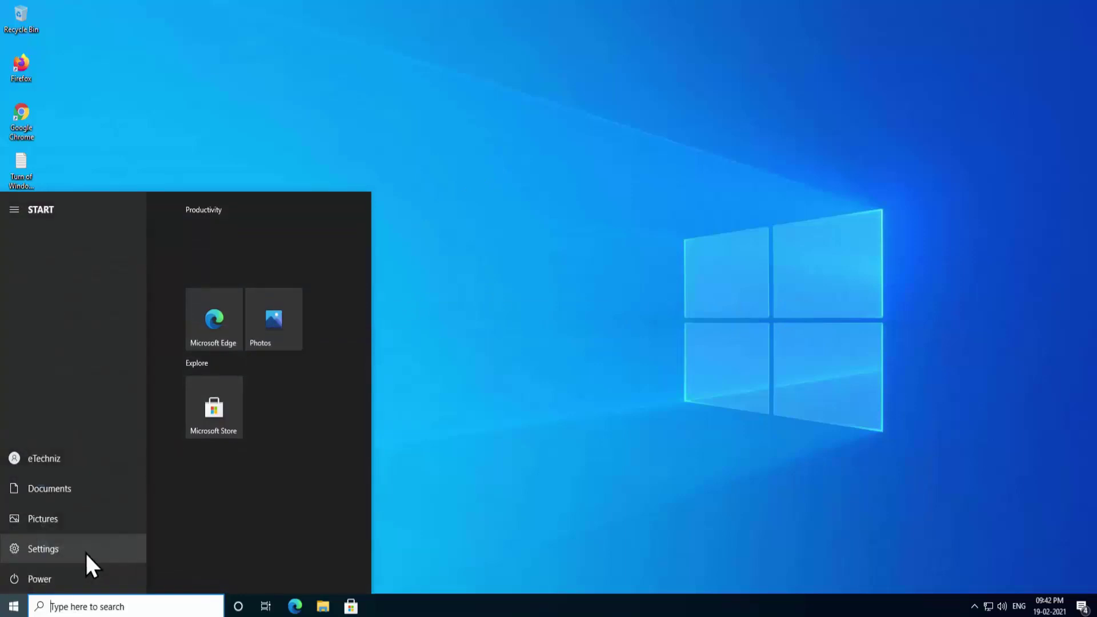
click(85, 551)
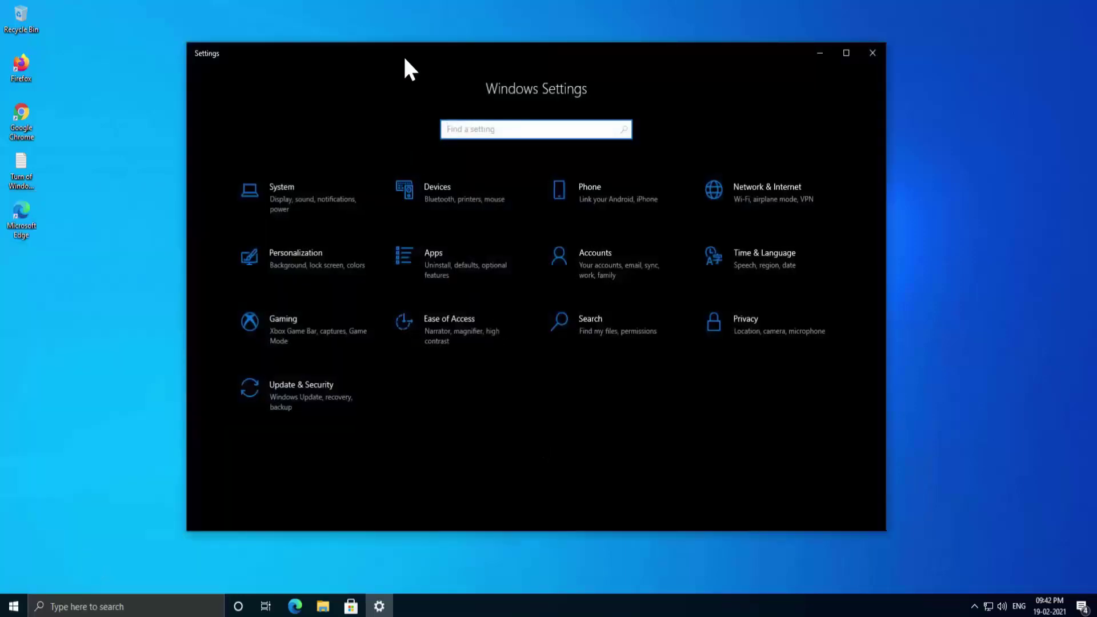
click(643, 267)
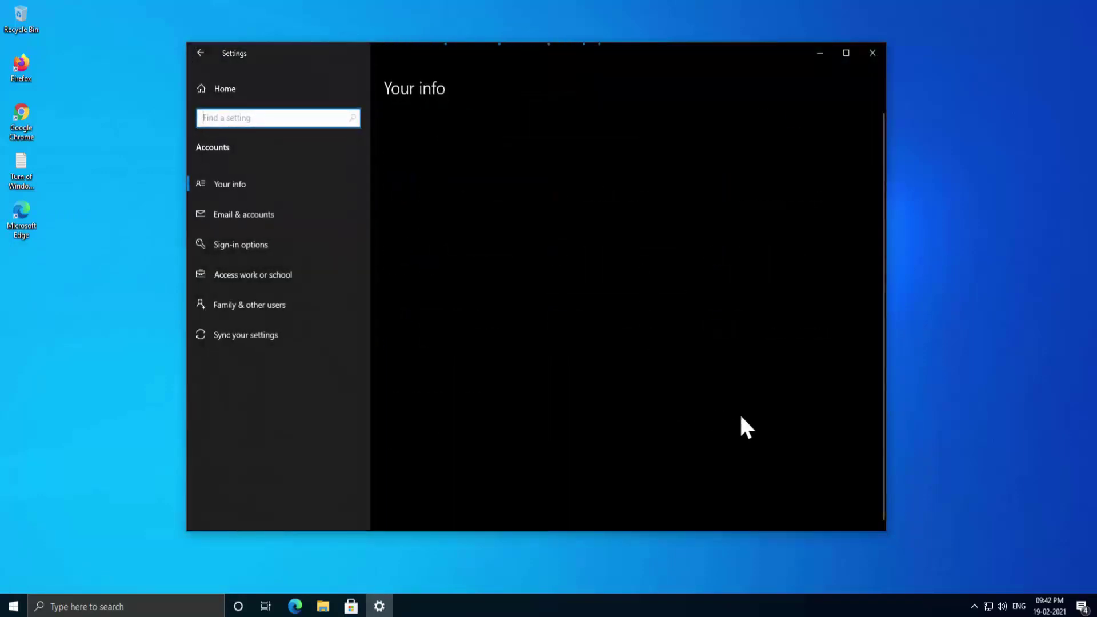
click(251, 242)
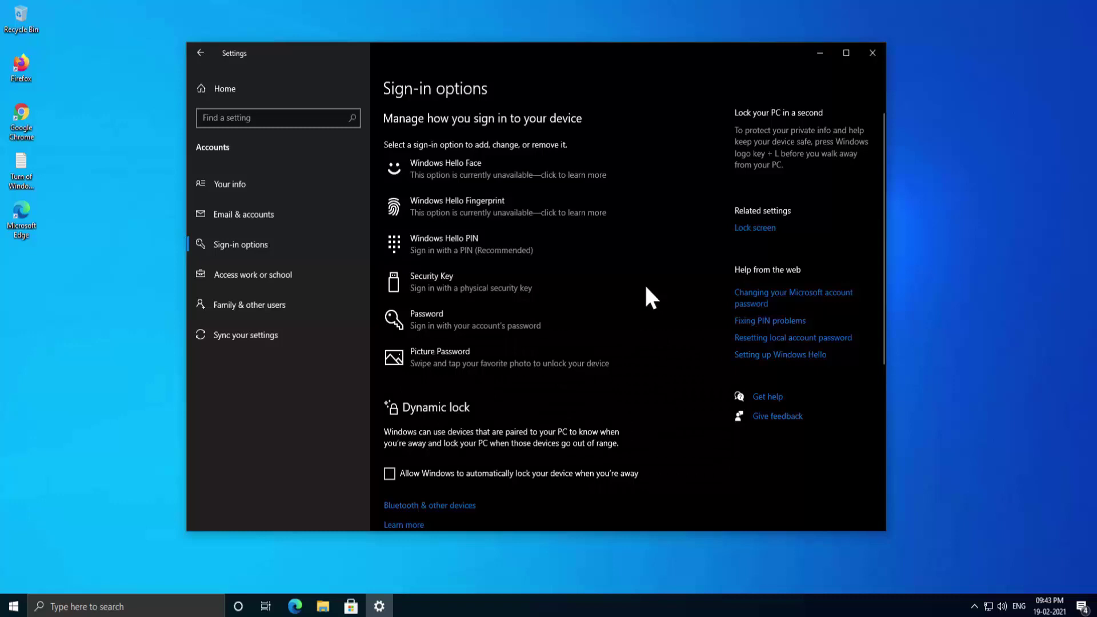
Change the password to a blank one via the Password section, finish, and close Settings
click(418, 323)
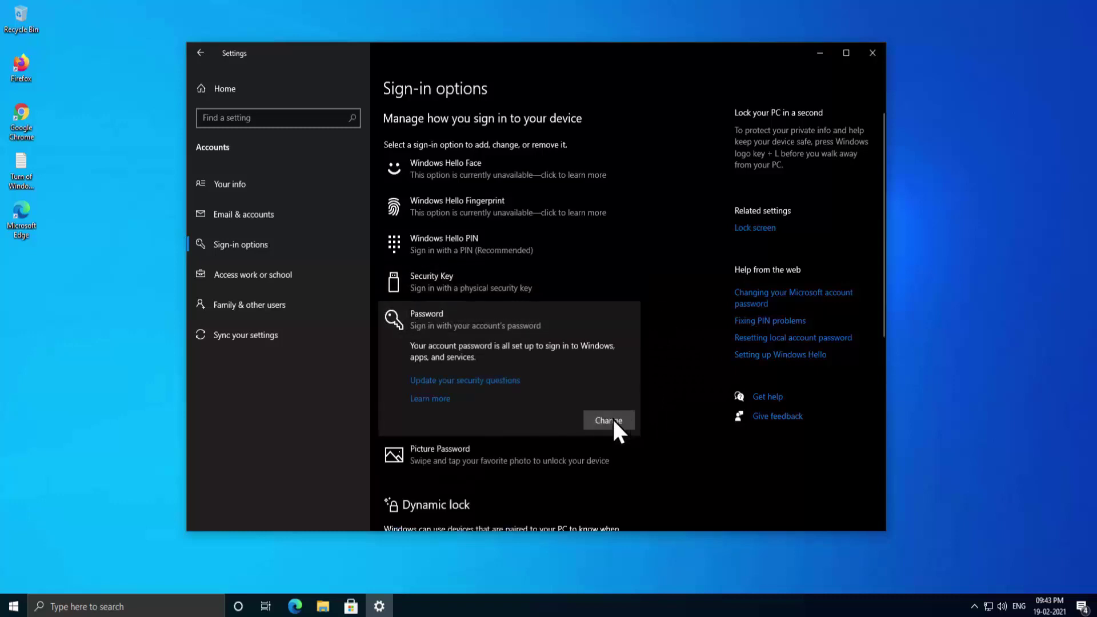
click(609, 421)
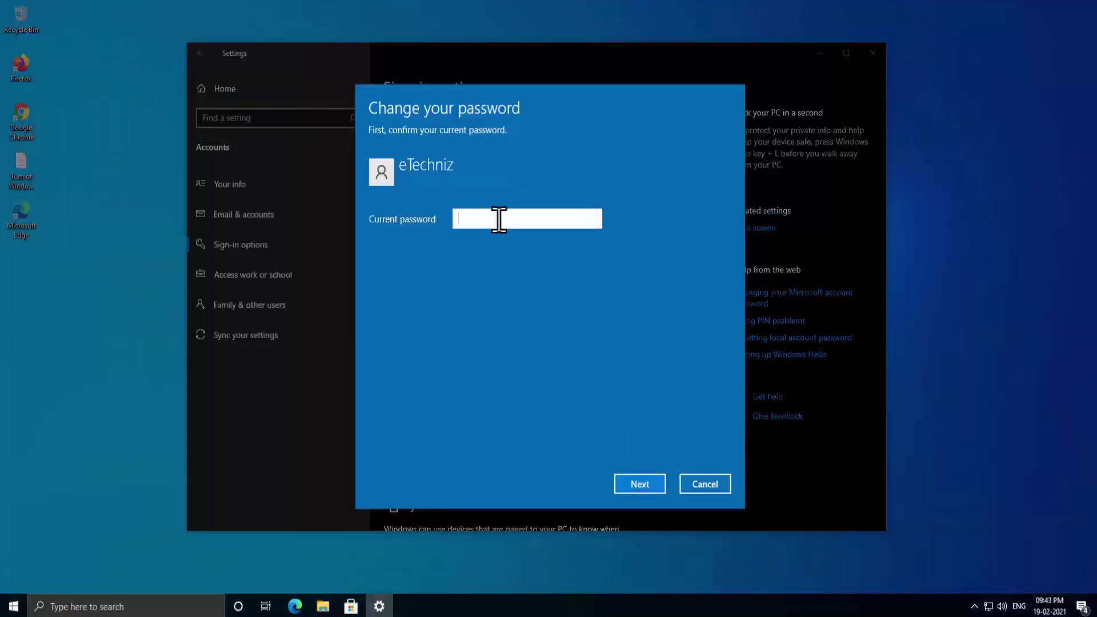
click(639, 485)
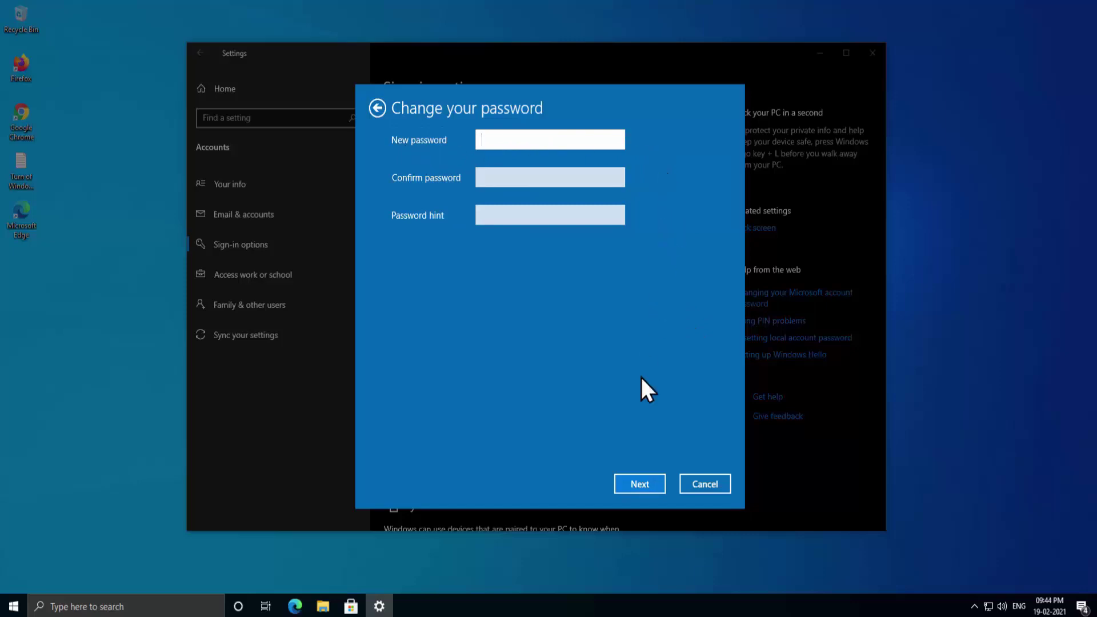
click(640, 486)
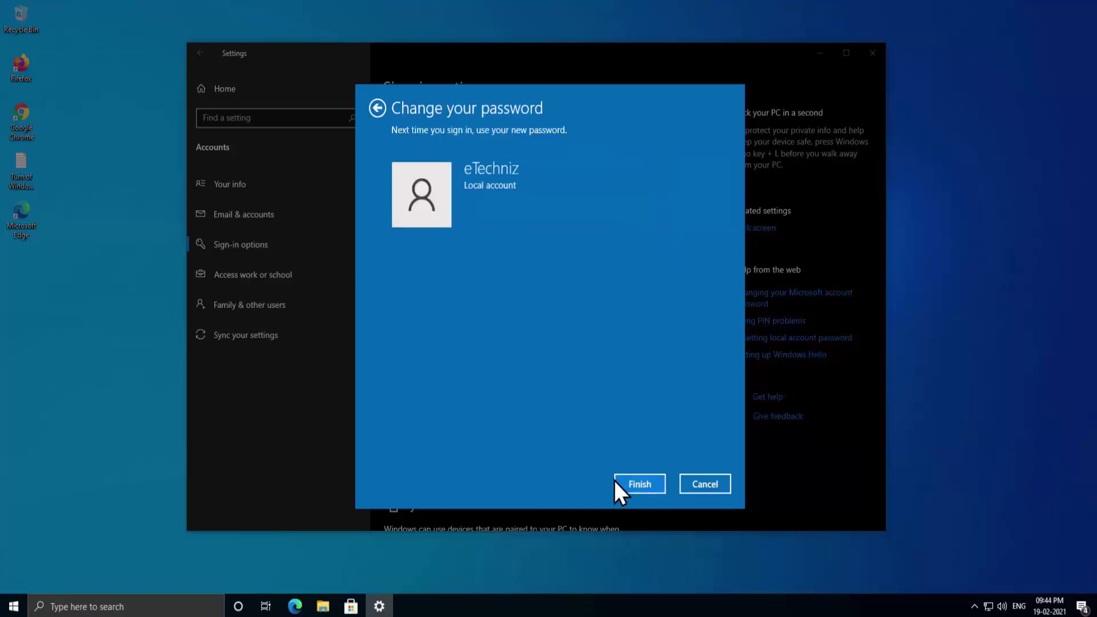
click(640, 484)
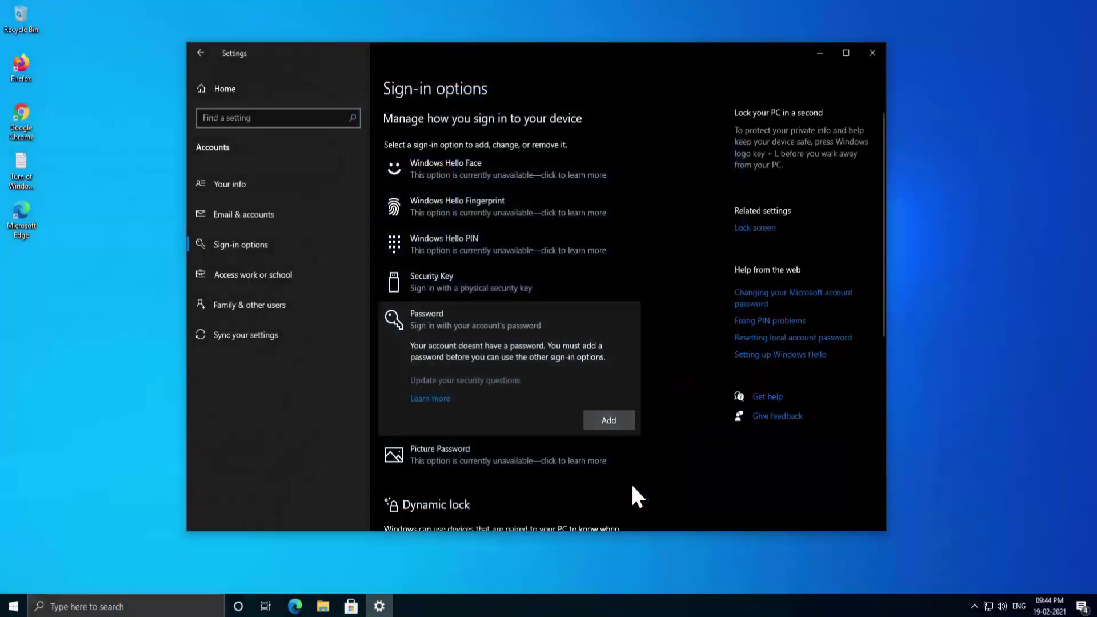
click(874, 51)
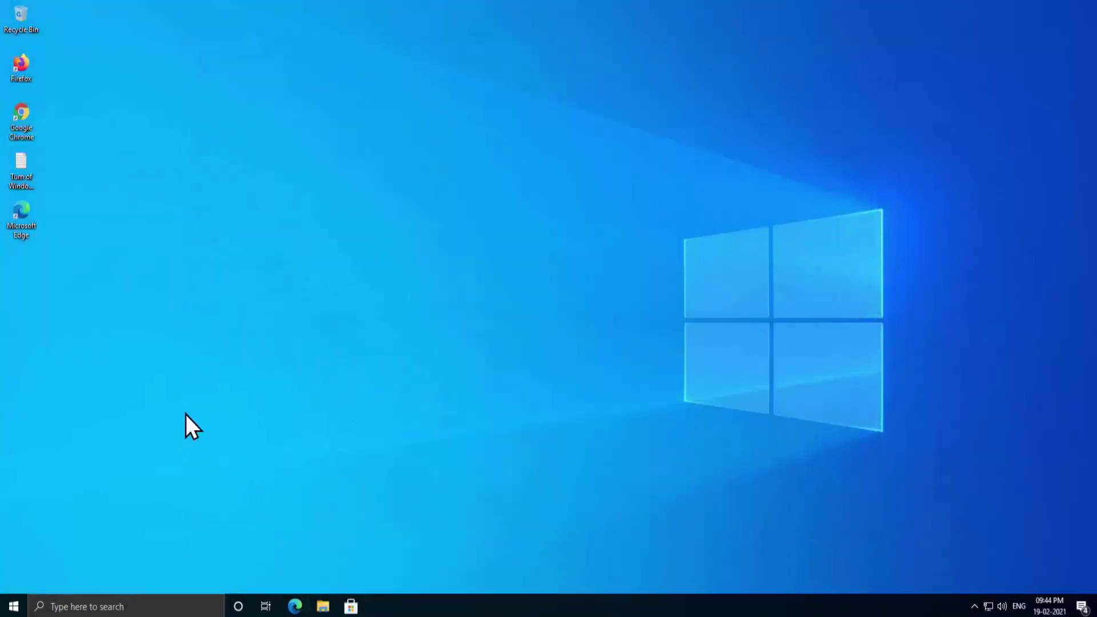
Restart the computer from the Start menu's Power options
click(13, 606)
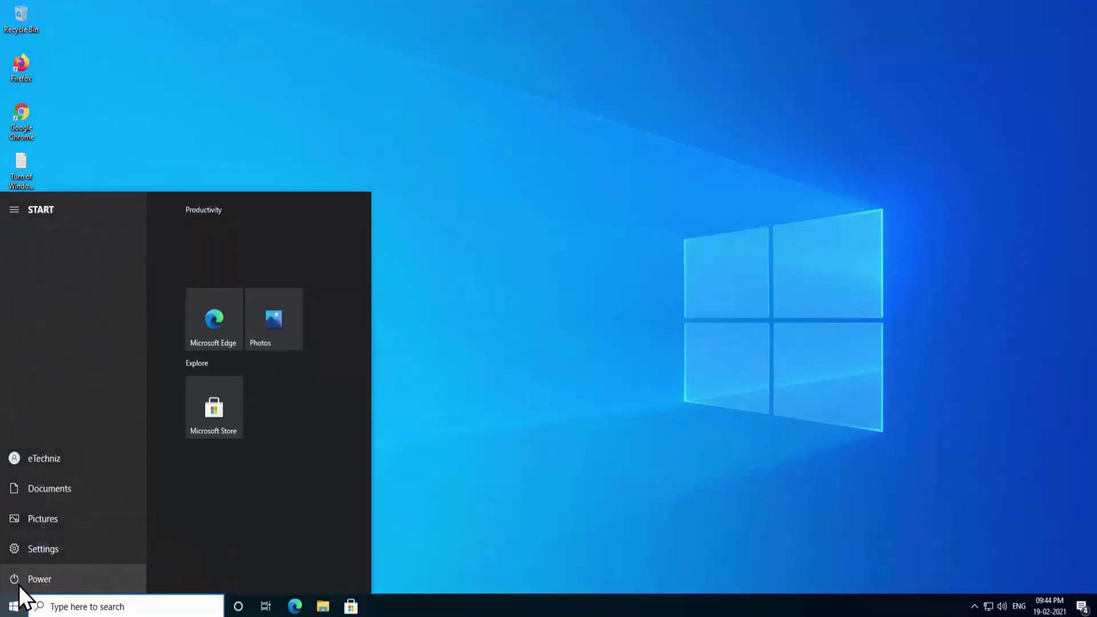
click(44, 577)
click(51, 547)
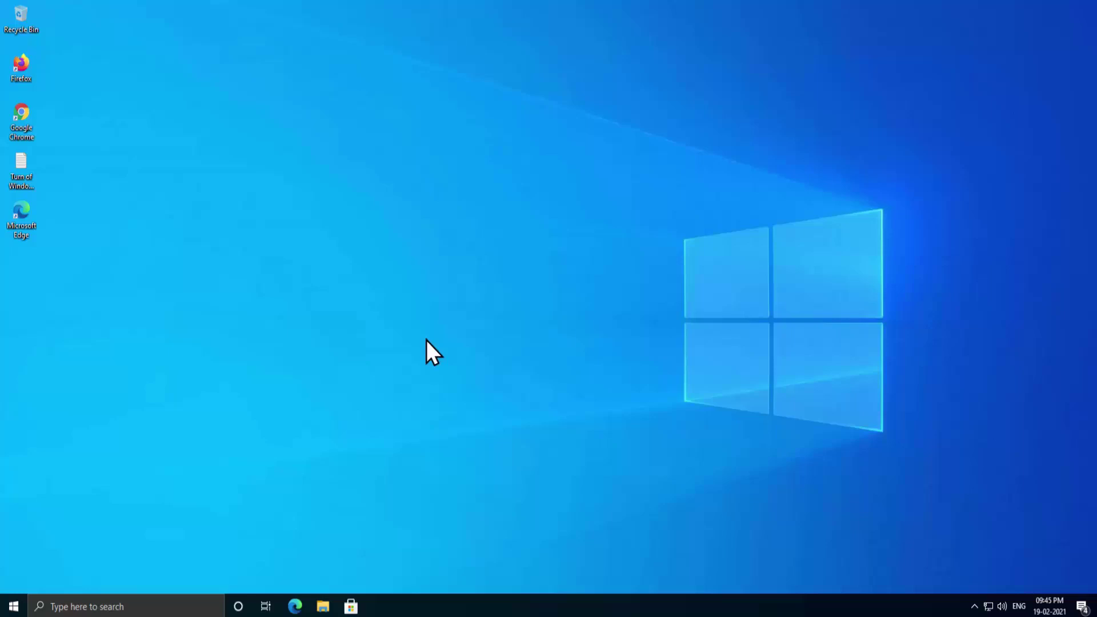
Dismiss the Run dialog, then launch Control Panel from taskbar search for 'cont'
key(super+r)
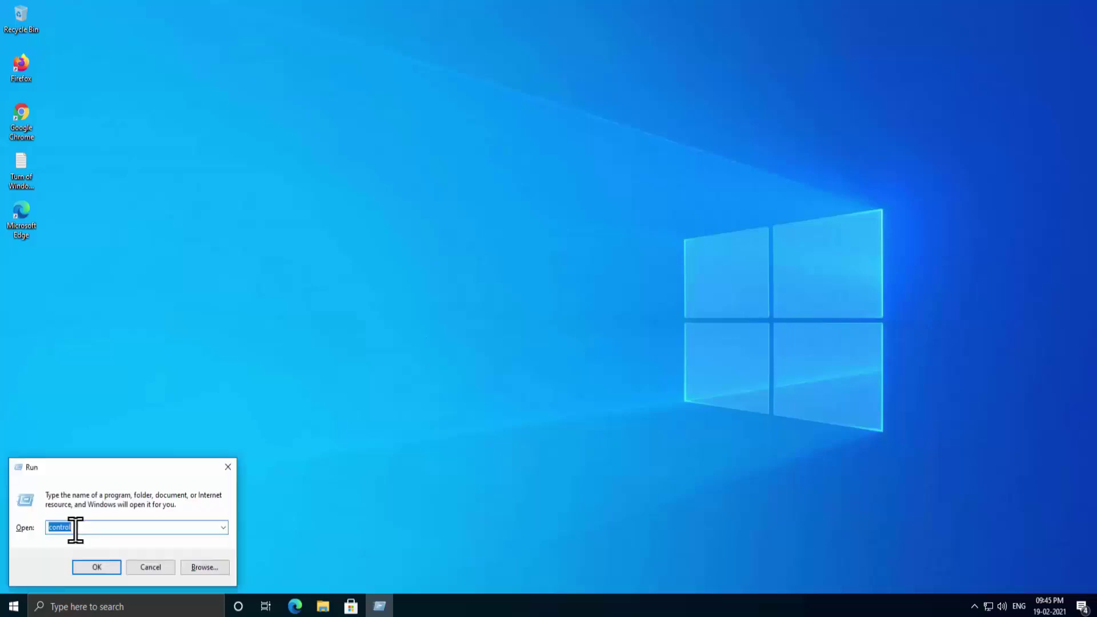
click(166, 571)
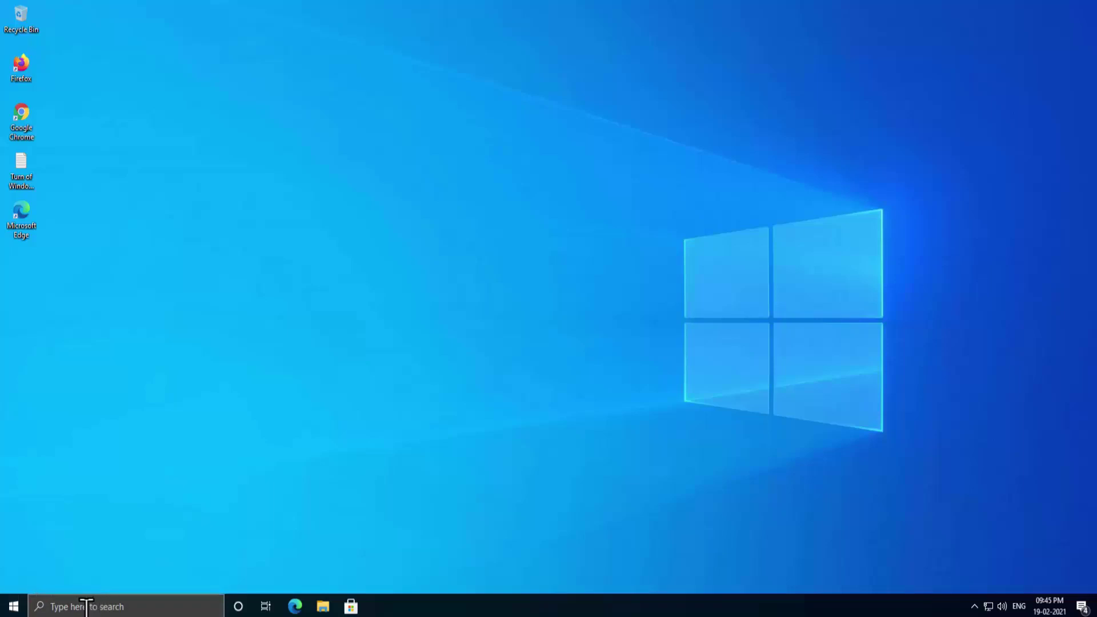
click(80, 606)
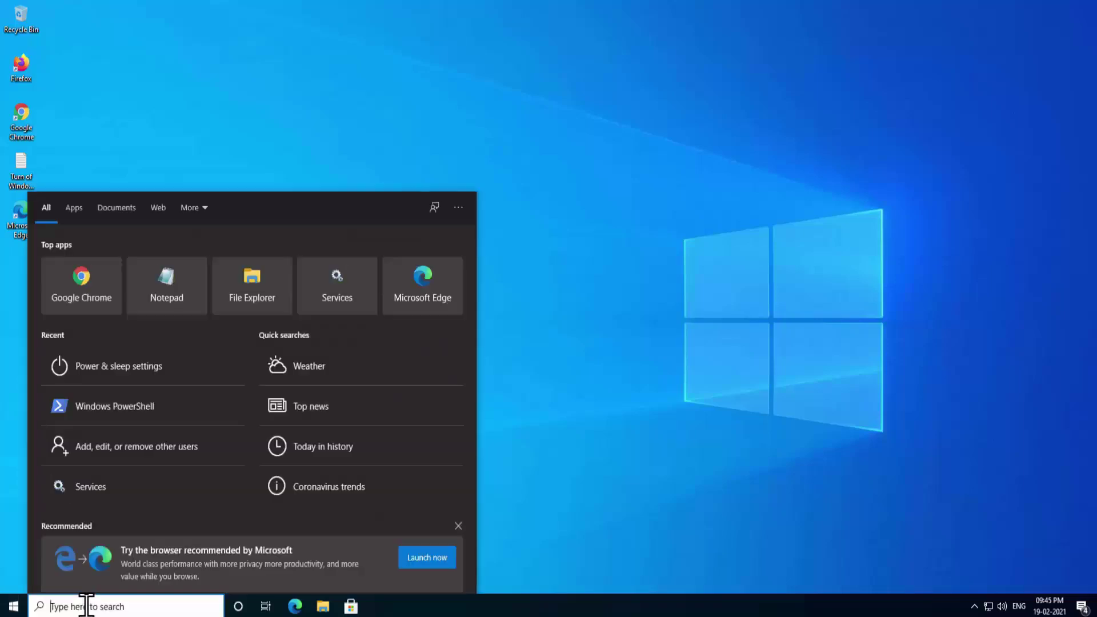
text(cont)
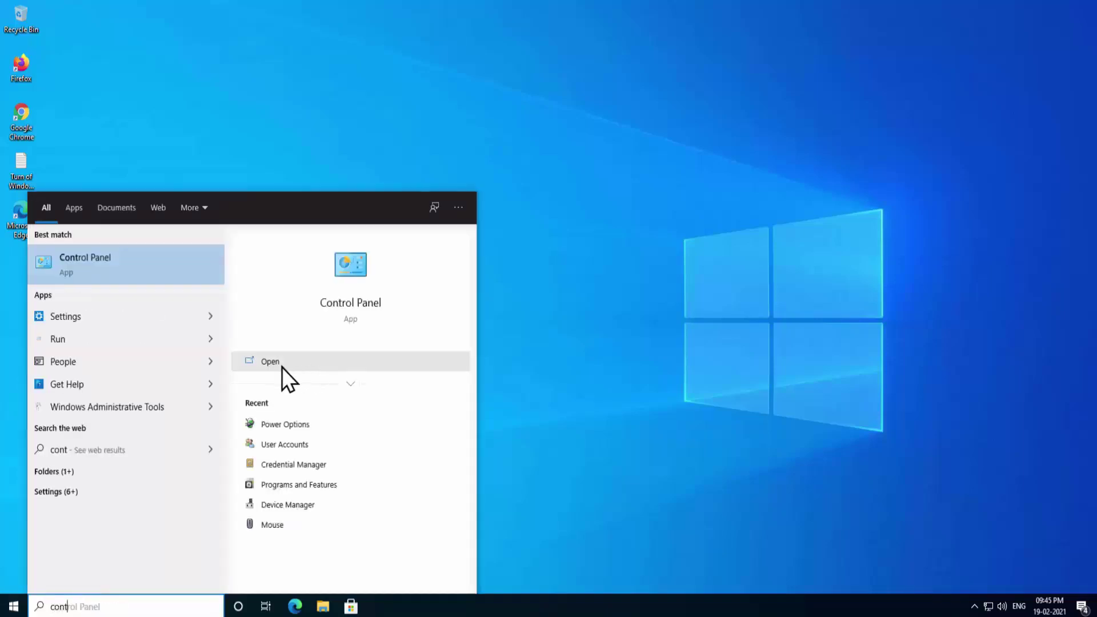
click(282, 368)
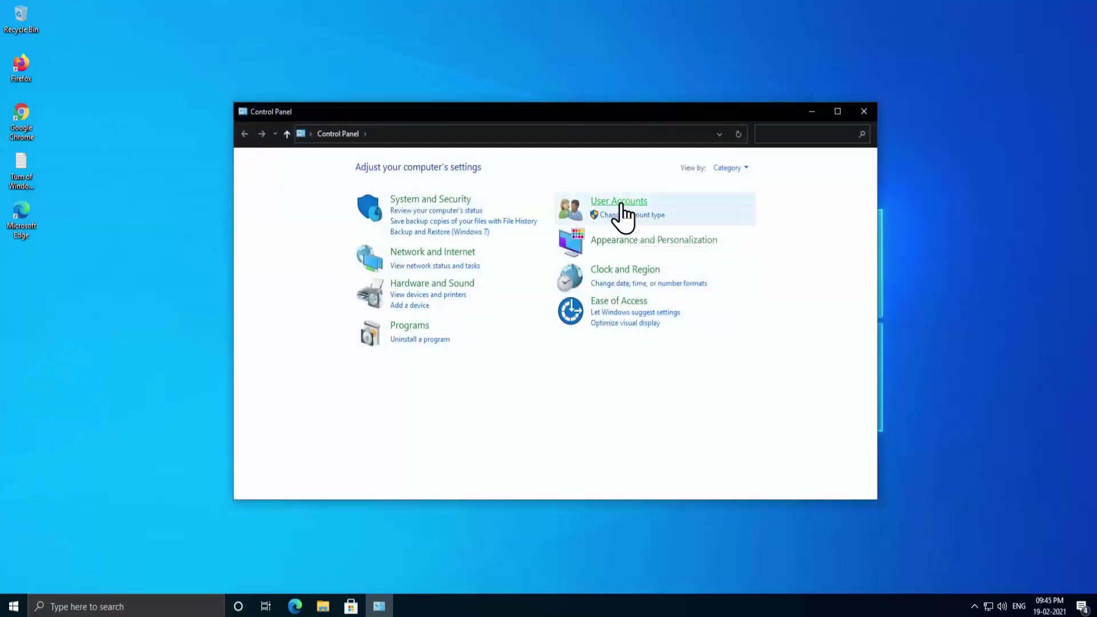
Reach the eTechniz account via User Accounts > Manage another account
click(620, 206)
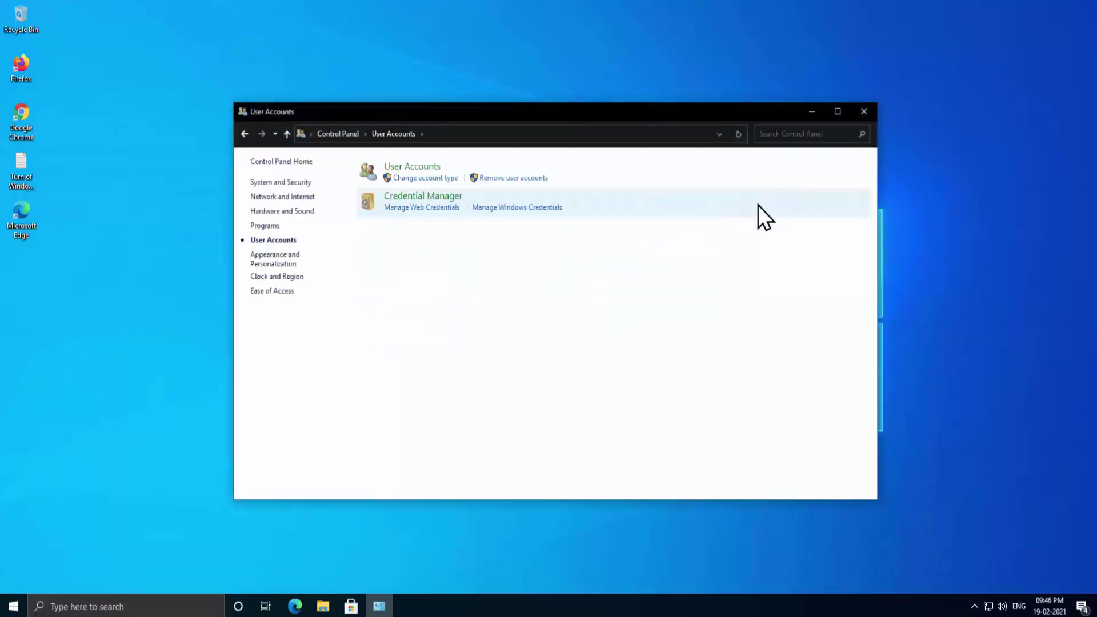
click(418, 168)
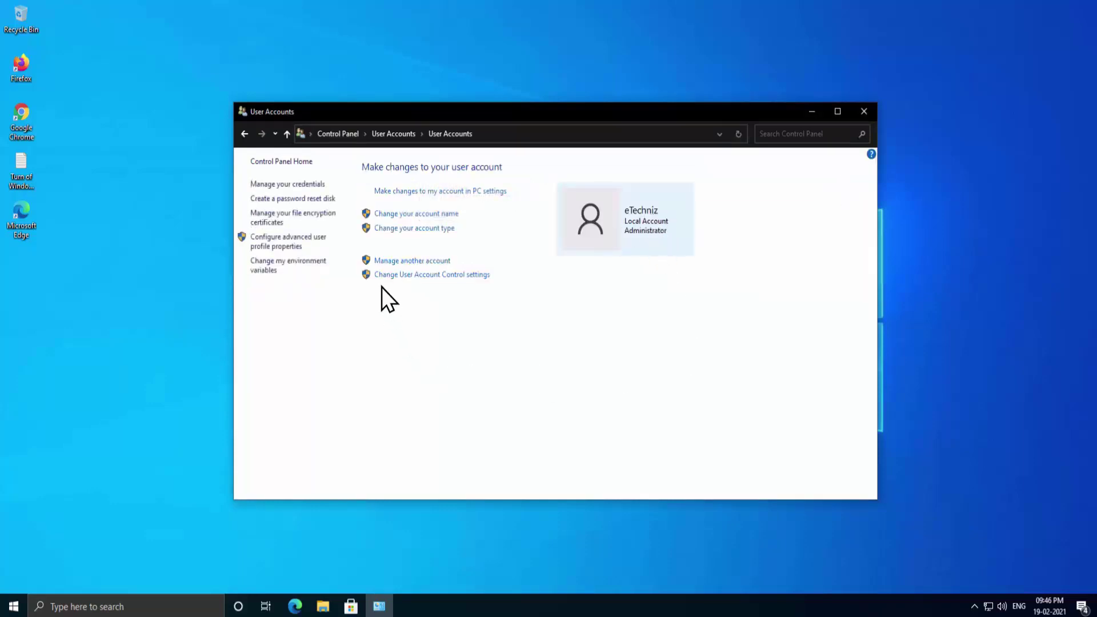
click(427, 263)
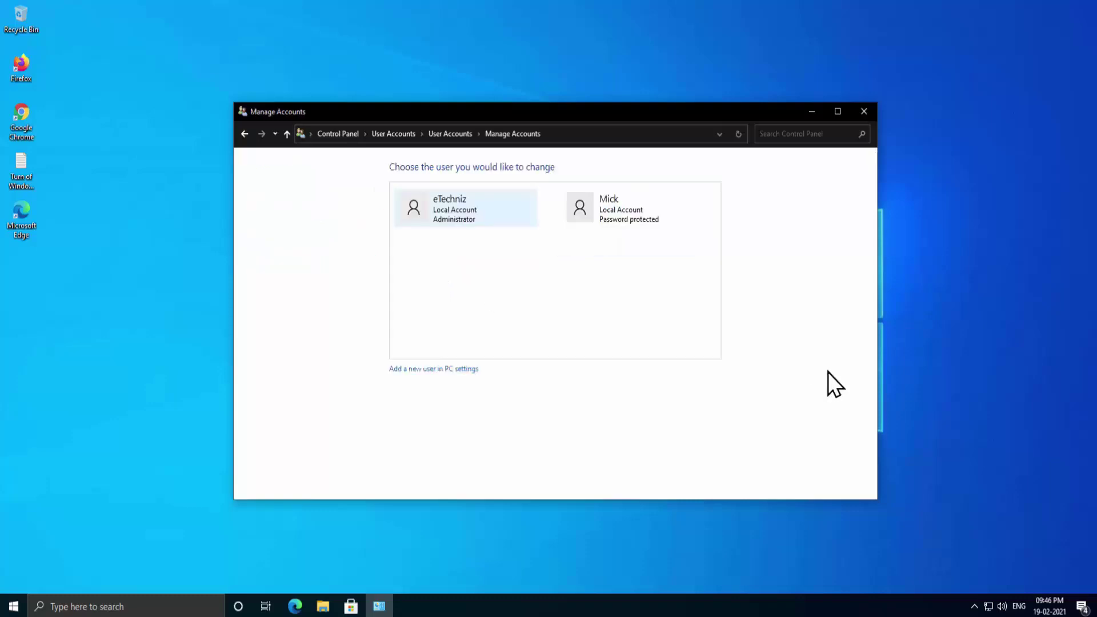
click(445, 210)
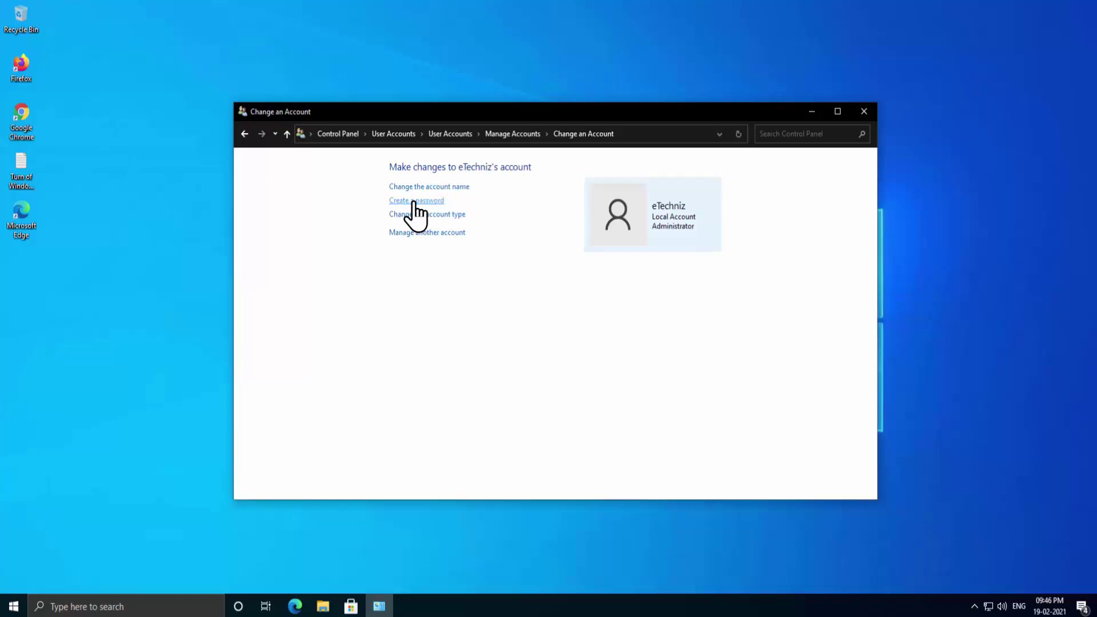
Create a password for eTechniz, confirming it in both fields, and return to the account list
click(457, 202)
click(448, 271)
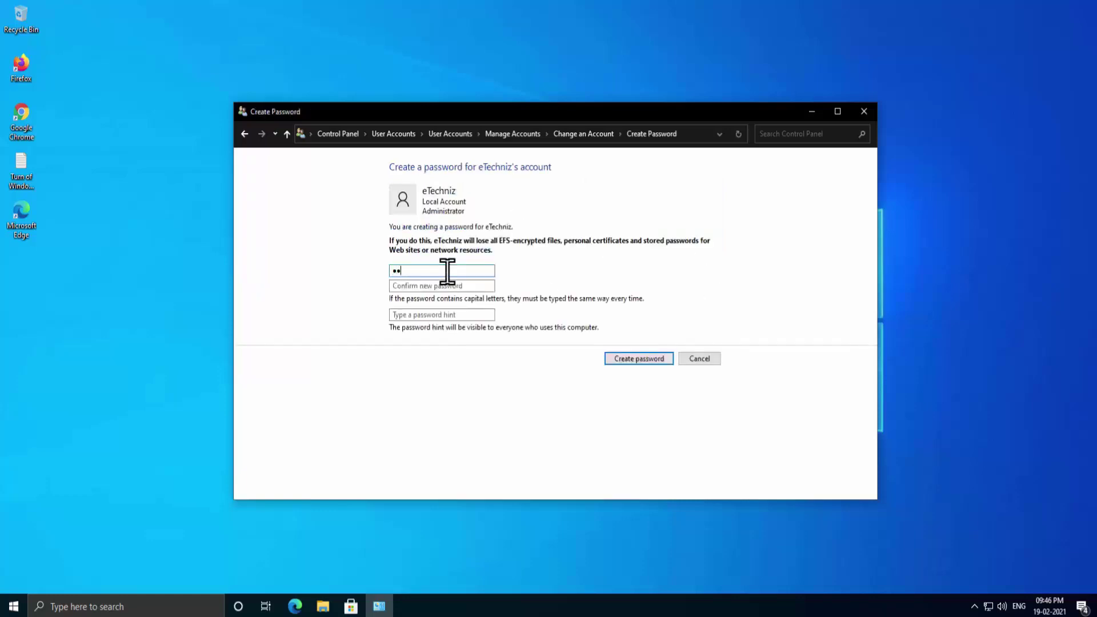
click(457, 284)
click(637, 358)
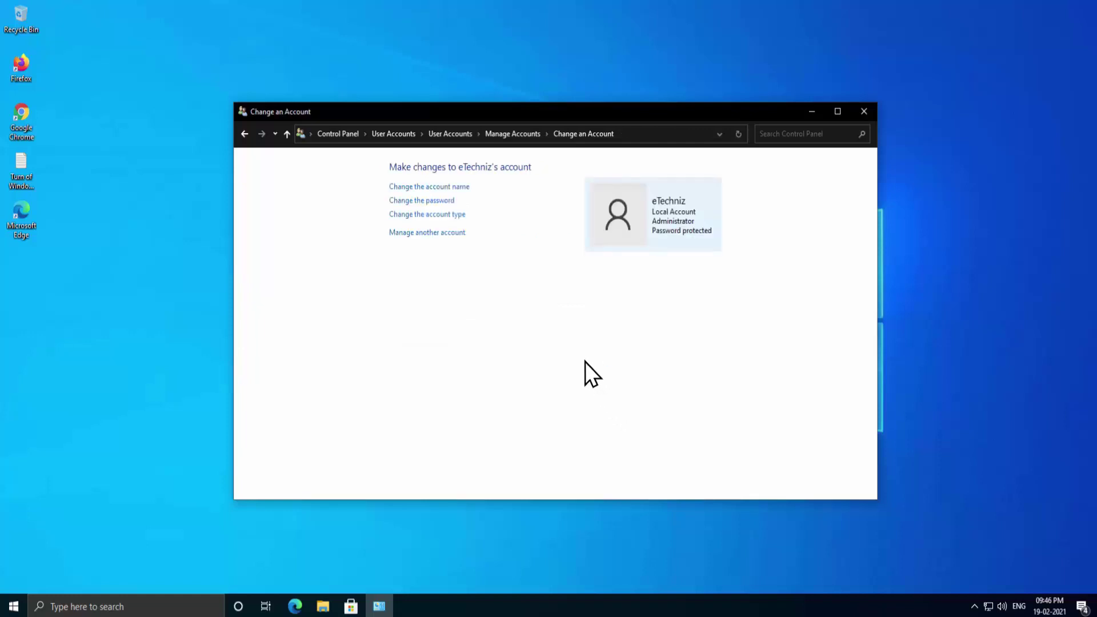
key(alt+Left)
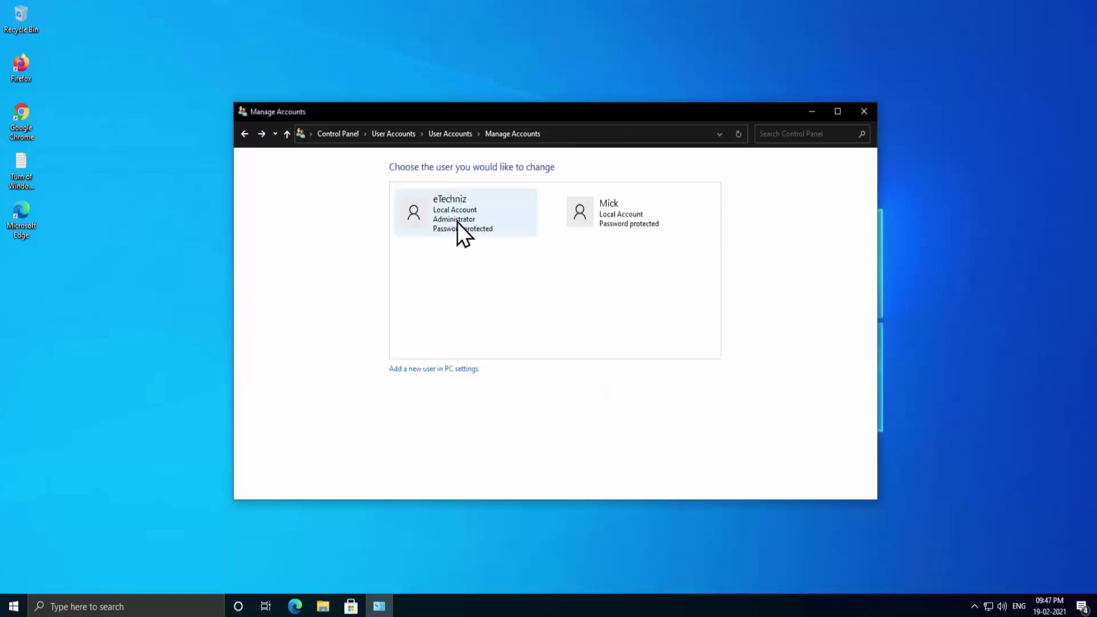
Change eTechniz's password with the current one entered and new fields blank, removing it
click(470, 219)
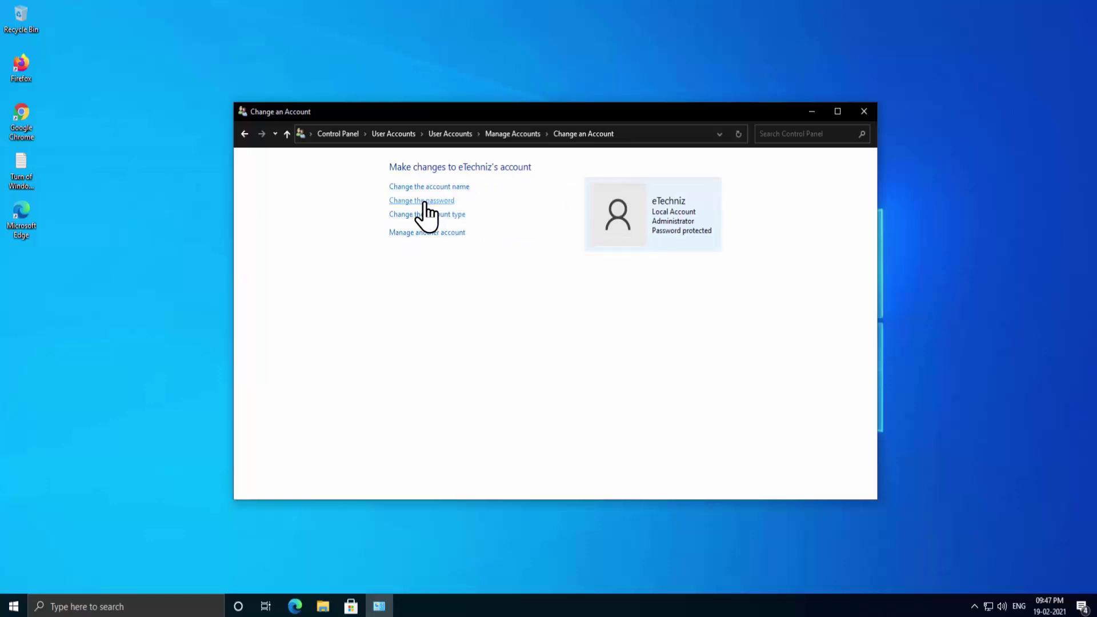
click(424, 202)
click(456, 243)
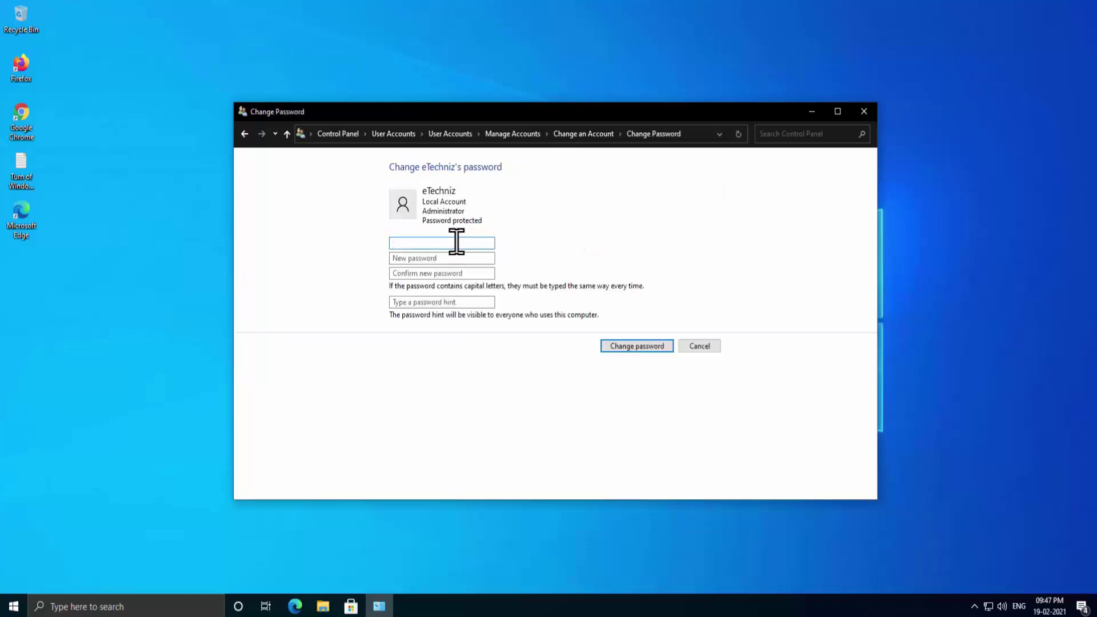
click(633, 347)
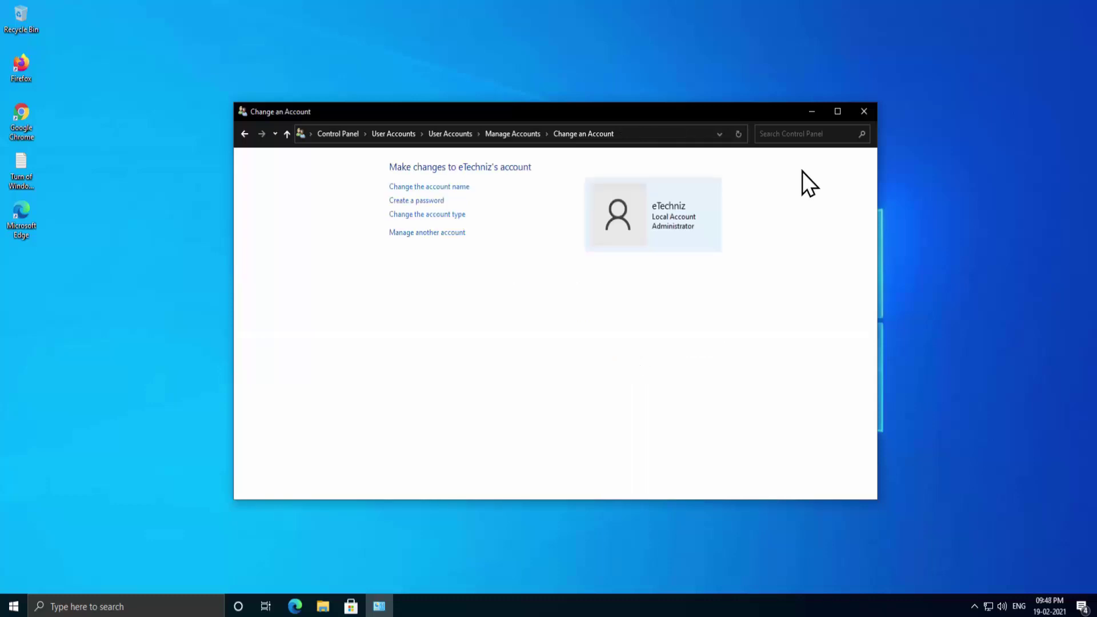